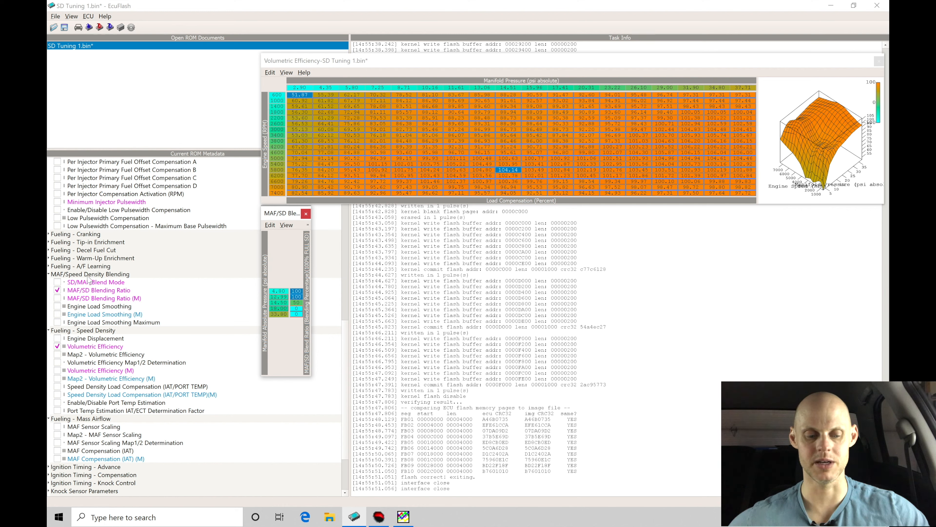
Open the SD/MAF/Blend Mode table, cycle it through Mass Airflow and Speed Density, and set it back to SD/MAF Blend
click(58, 282)
drag(254, 94, 351, 215)
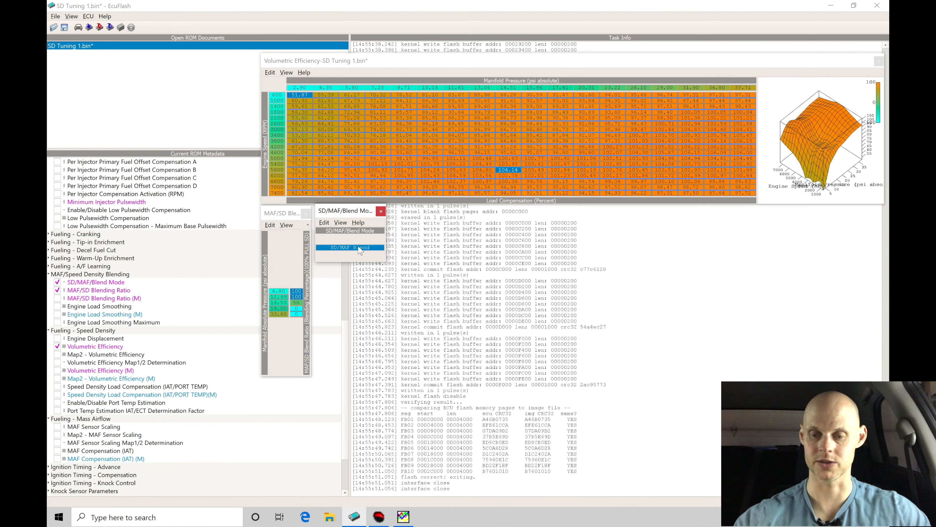
key(bracketleft)
key(bracketleft)
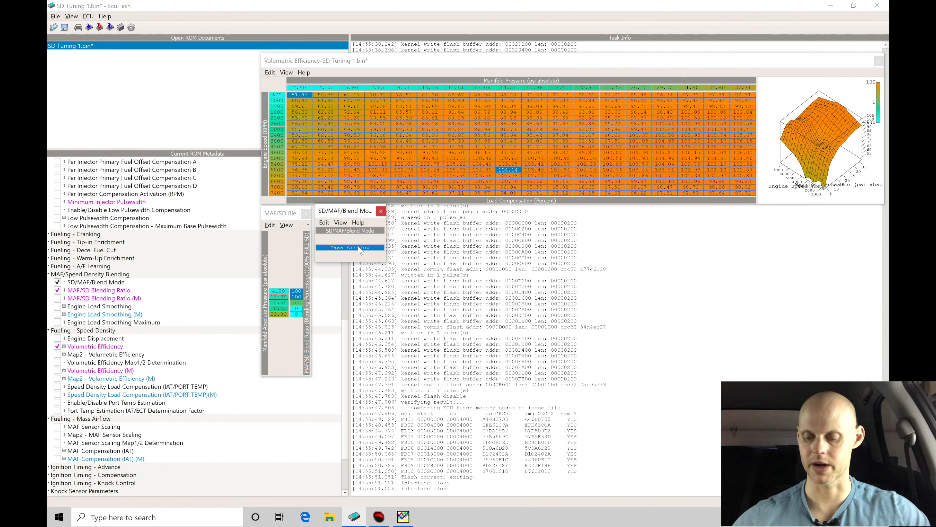
key(bracketleft)
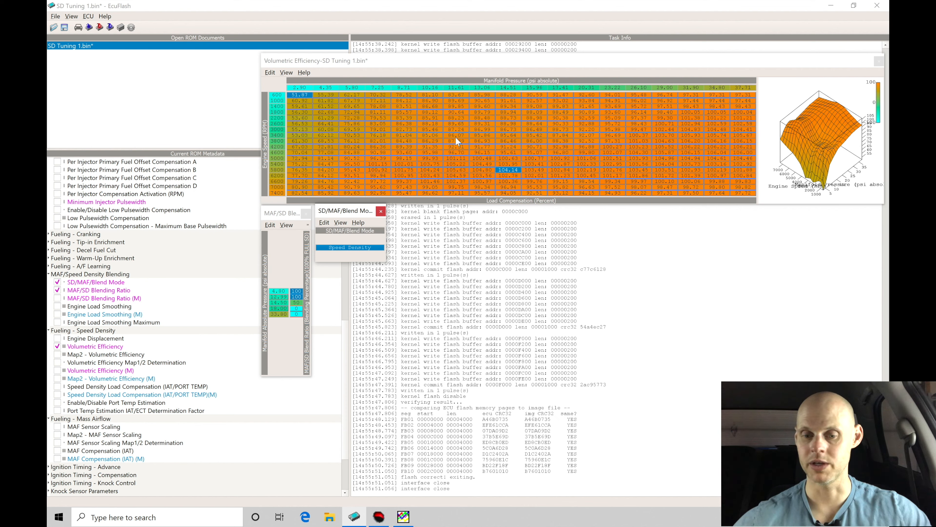
key(bracketright)
key(bracketright)
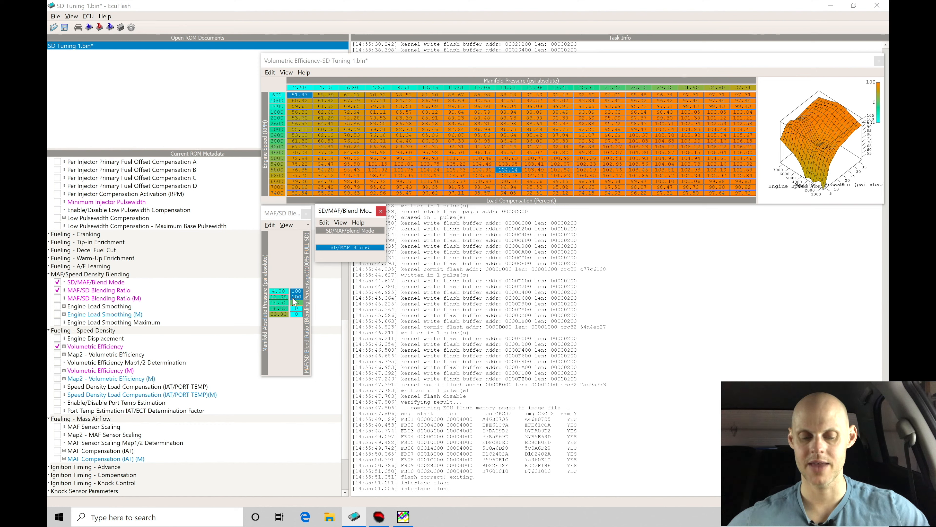
drag(283, 292, 297, 314)
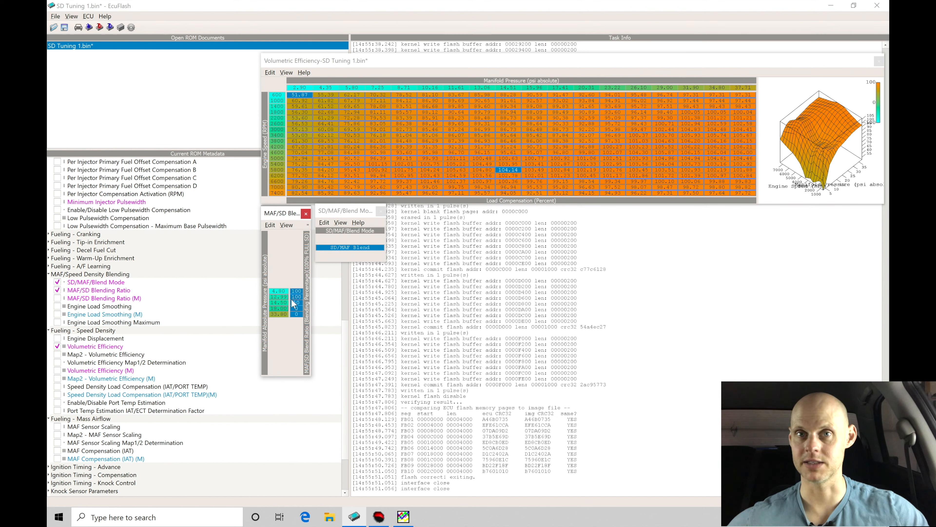
drag(297, 293, 296, 320)
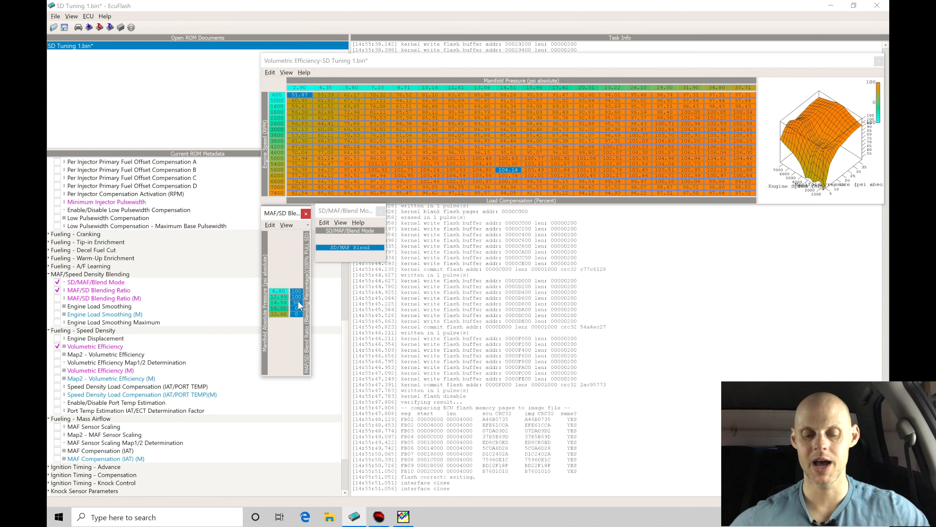
click(296, 307)
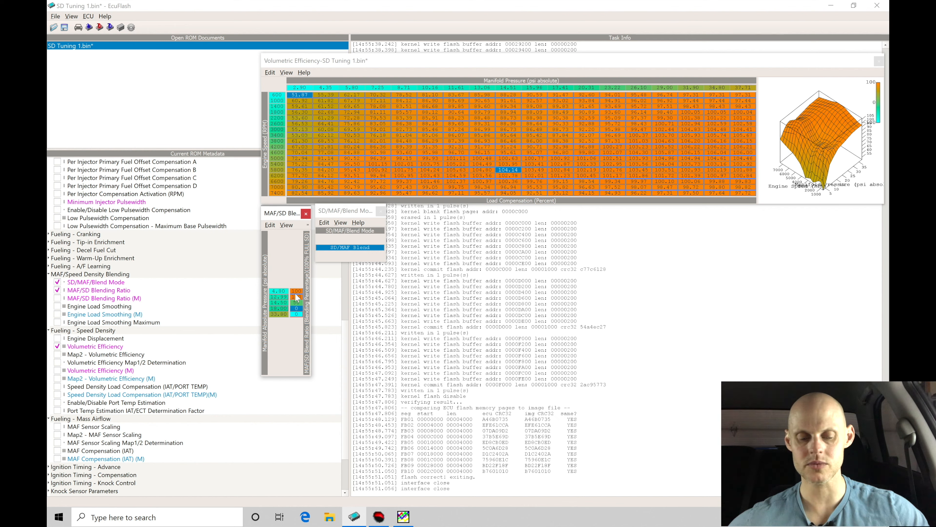
click(280, 309)
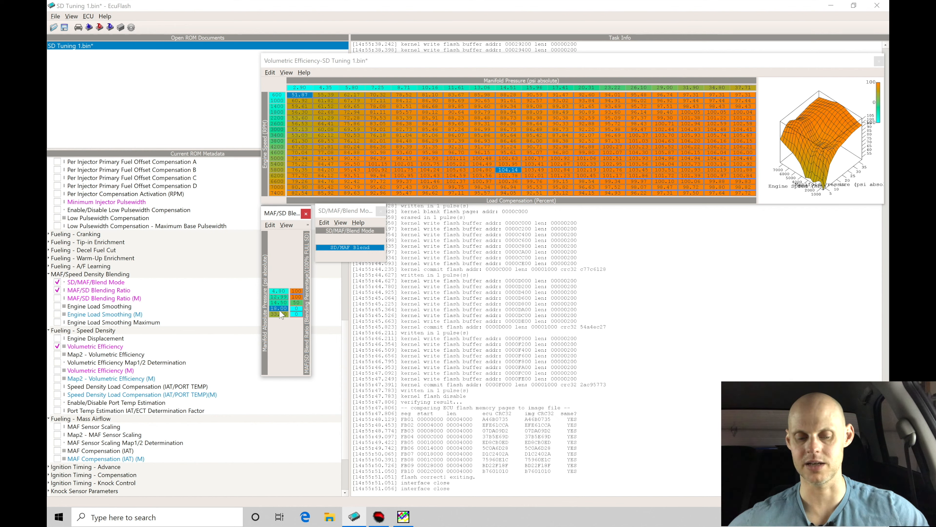
In the MAF/SD Blending Ratio table, set the two highest-pressure ratios to 100 and the two lowest-pressure ratios to 0
click(296, 314)
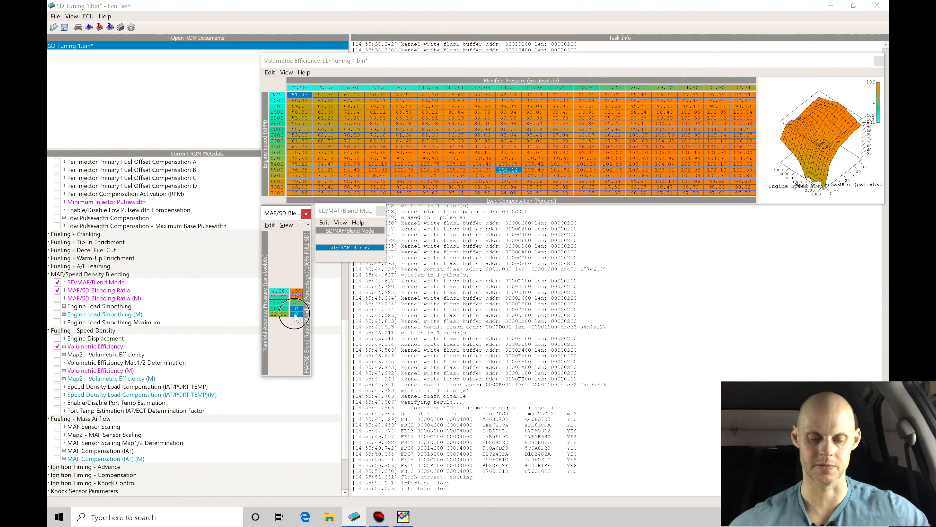
text(100)
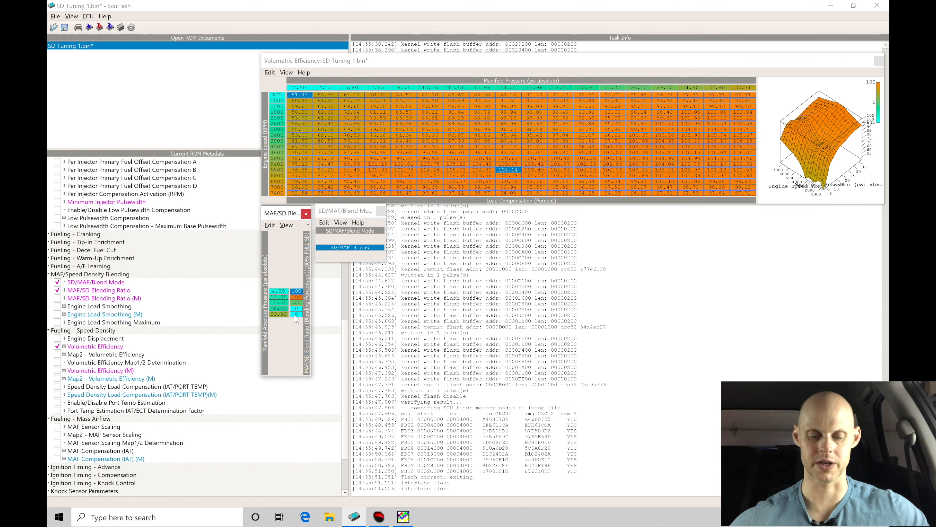
drag(296, 309, 296, 316)
text(100)
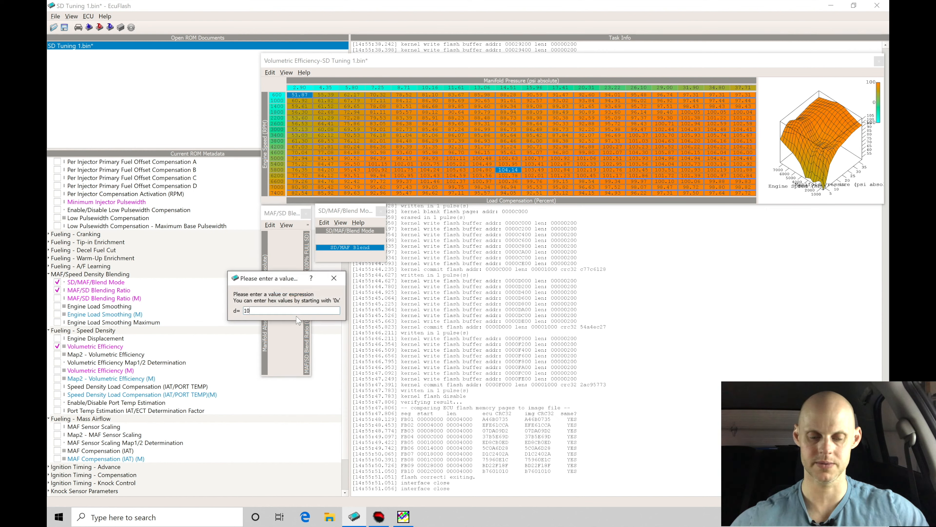
key(Return)
drag(297, 292, 299, 300)
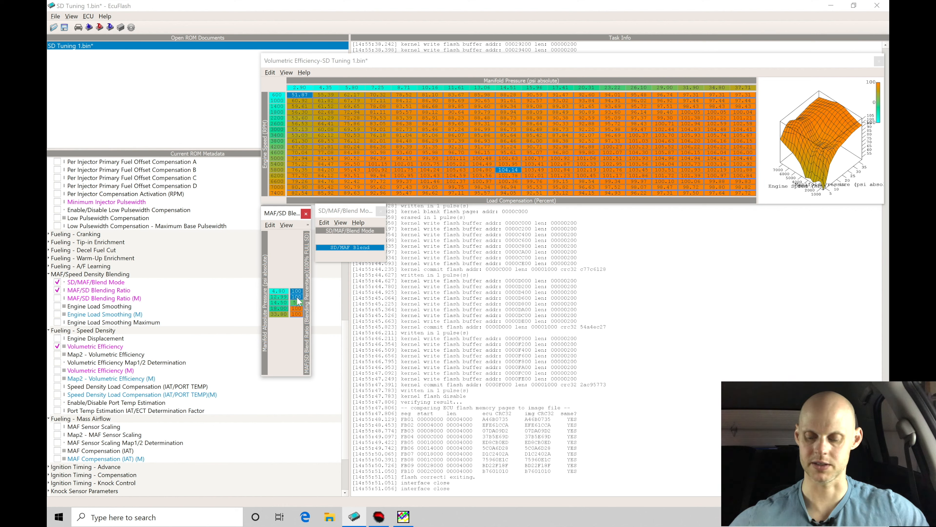
text(0)
key(Return)
Set the second manifold pressure breakpoint of the blending ratio table to 14 and the fourth to 15.99
click(280, 298)
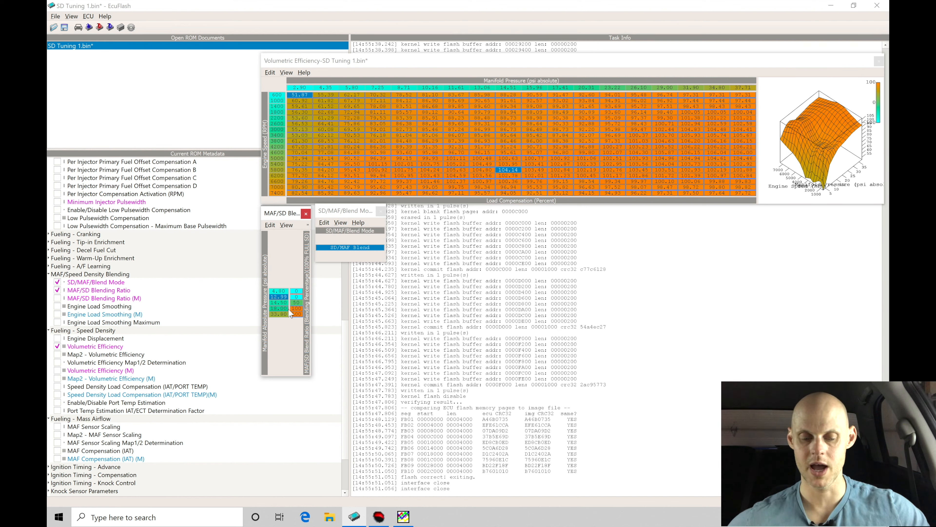
click(280, 301)
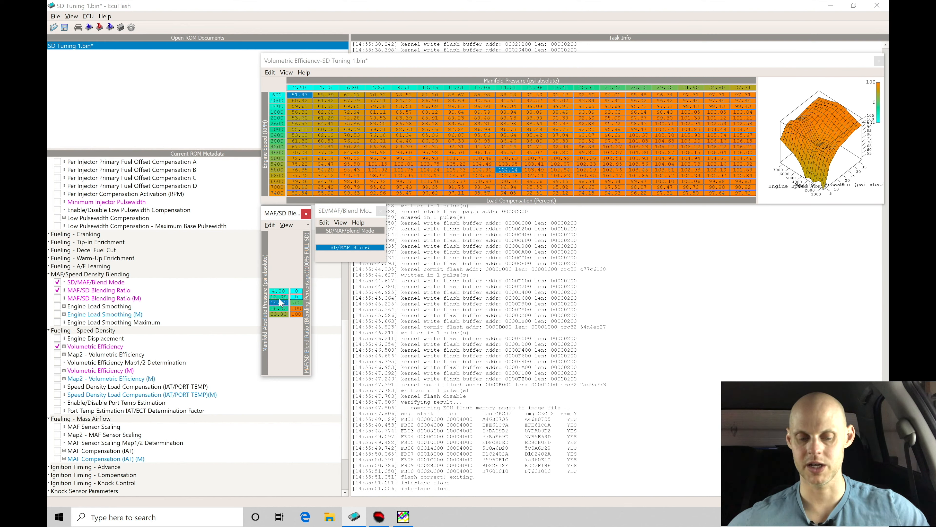
key(Up)
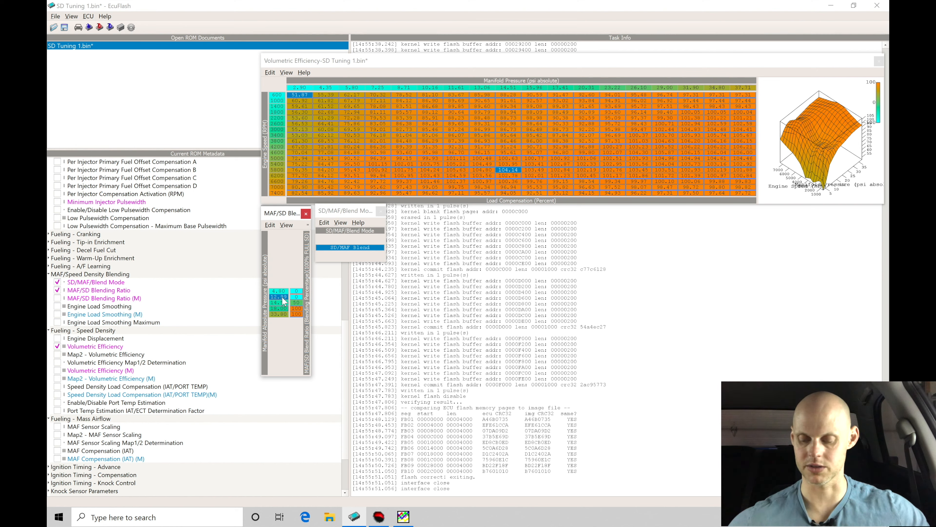
text(14)
key(Return)
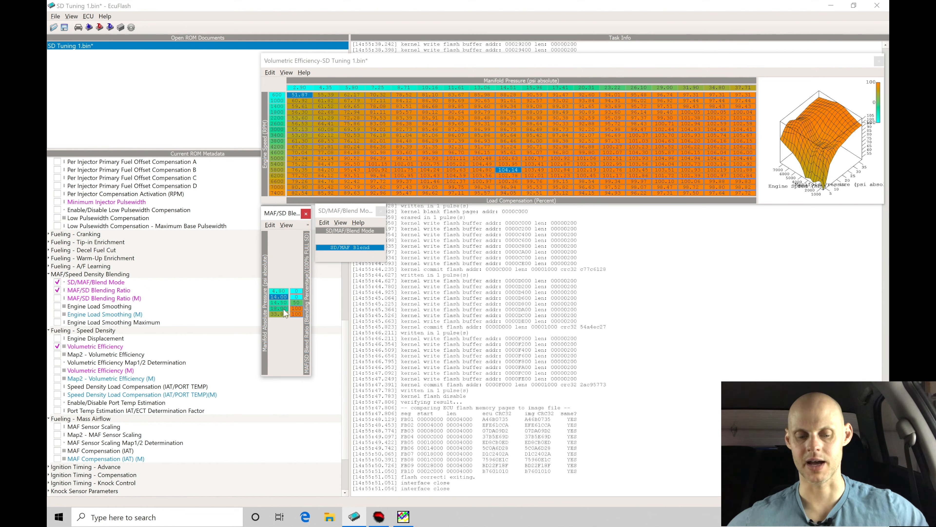
click(278, 310)
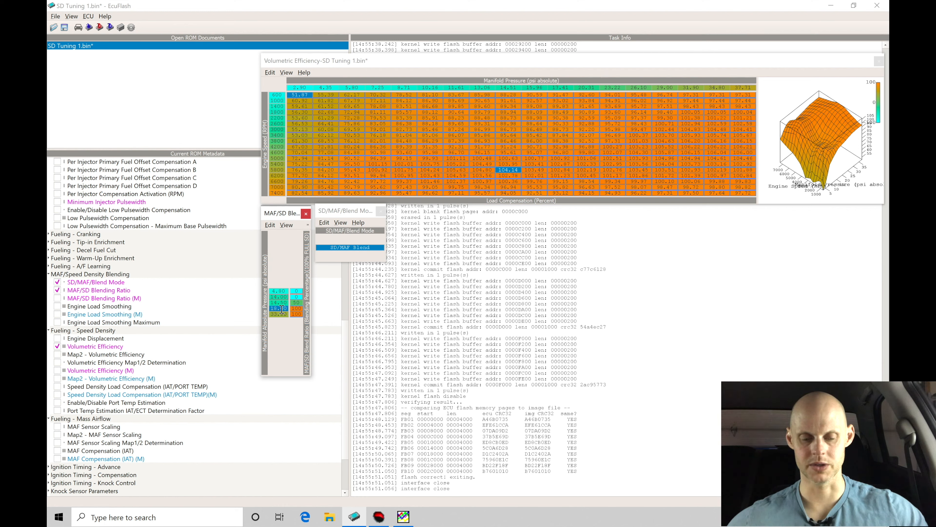
text(15.99)
key(Return)
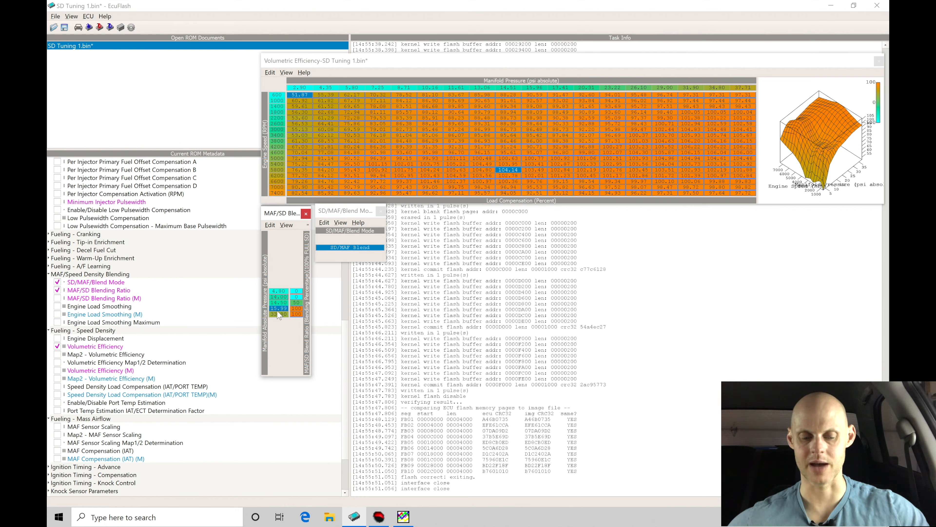
click(299, 314)
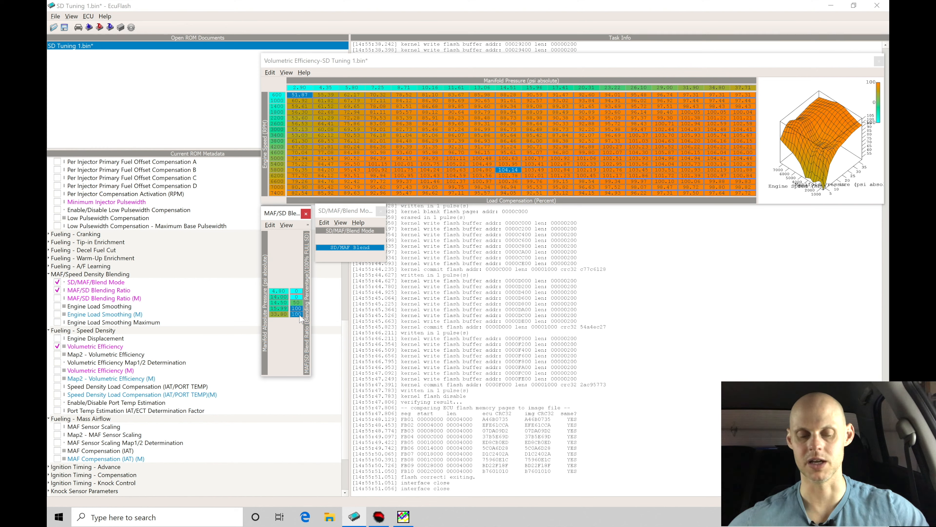
drag(298, 300, 299, 310)
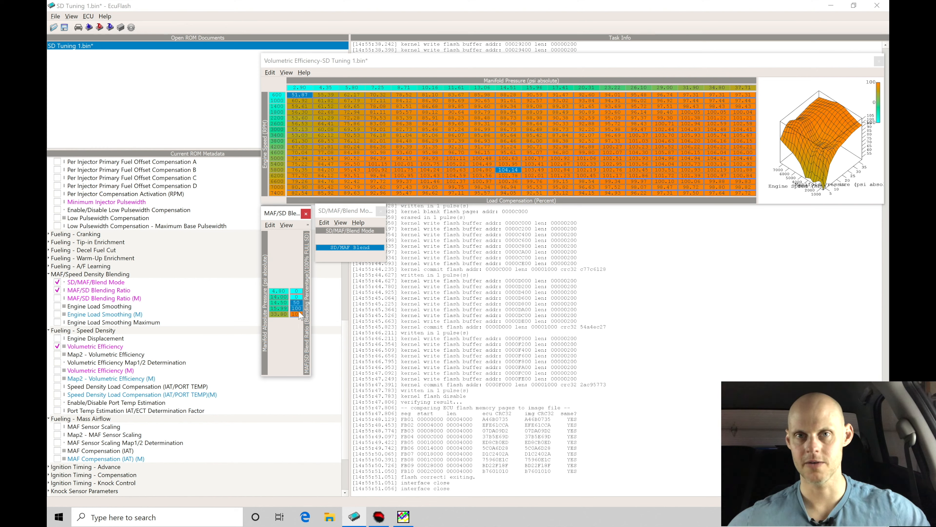
click(299, 301)
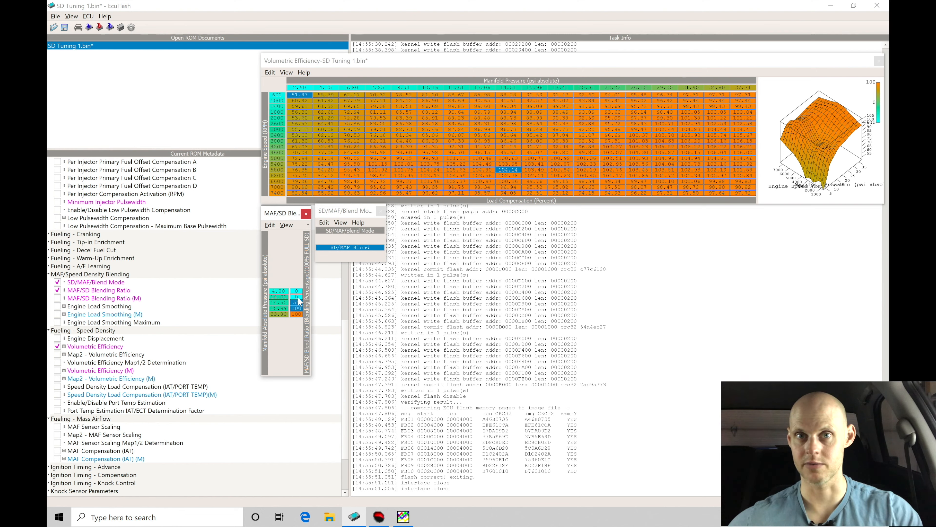
click(294, 315)
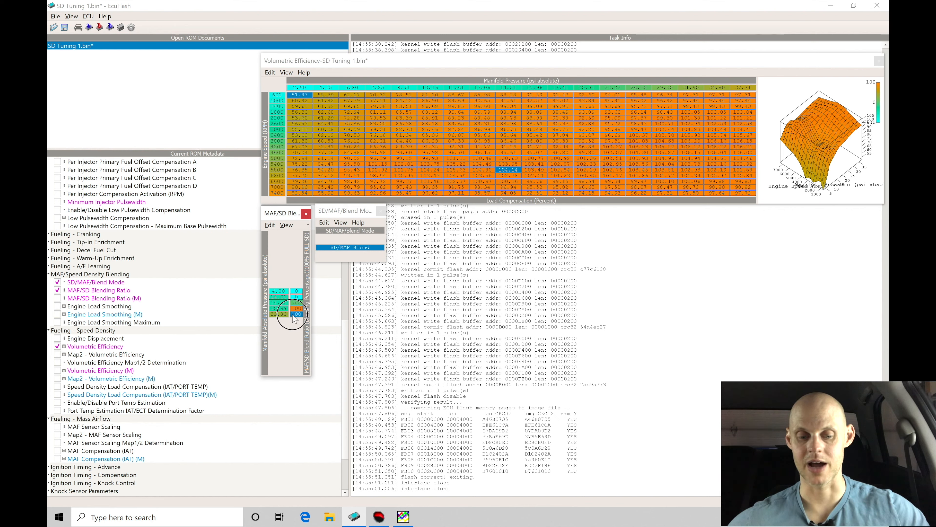